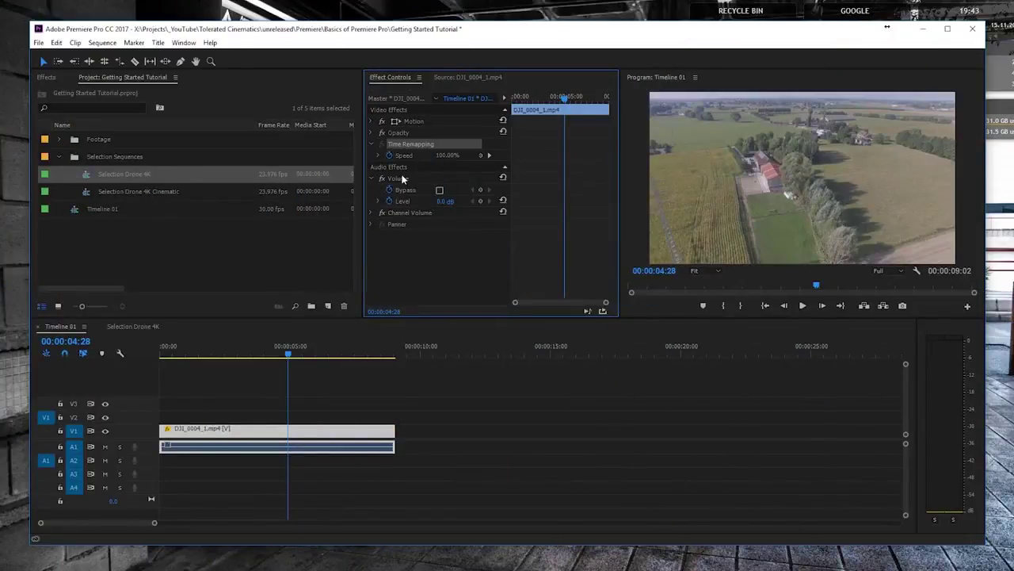
- Select the drone clip's Volume effect under Audio Effects in Effect Controls
{"action": "left_click", "coordinate": [401, 179]}
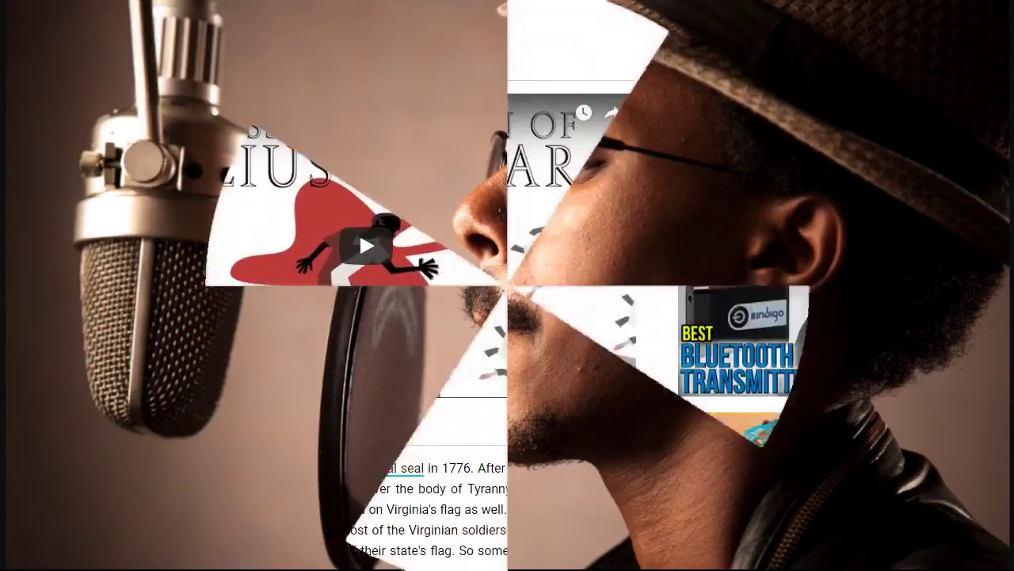
- Finish the Your Timecard and Payroll narration paragraph so it ends with 'paid on Thursday morning'
{"action": "scroll", "coordinate": [913, 230], "scroll_direction": "down", "scroll_amount": 4}
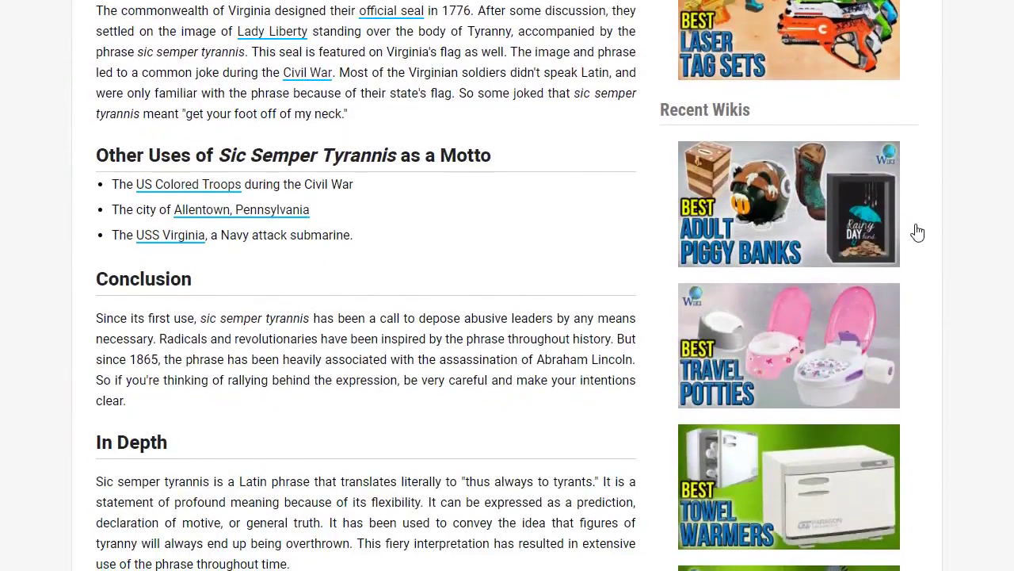
{"action": "scroll", "coordinate": [918, 231], "scroll_direction": "down", "scroll_amount": 3}
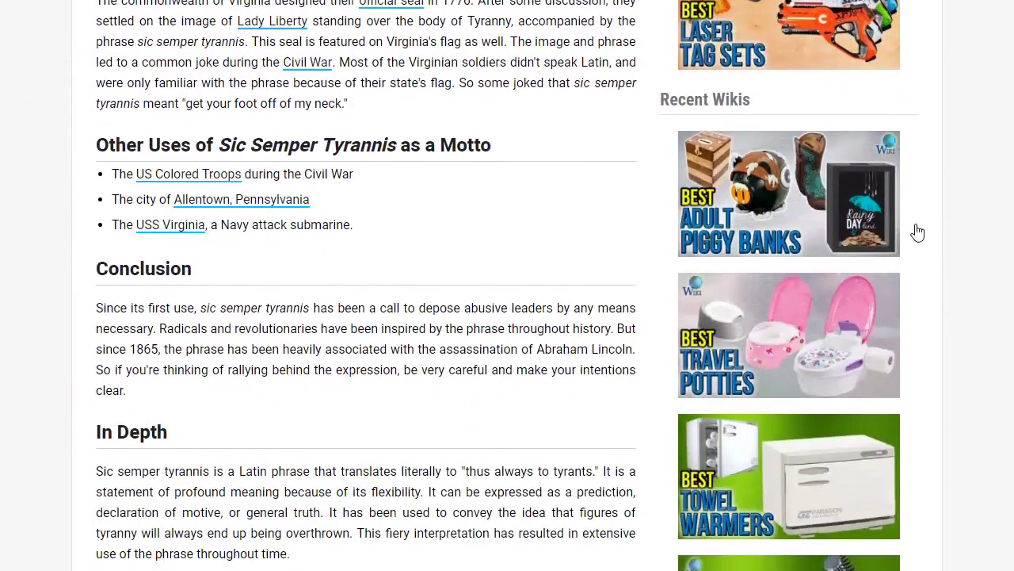
{"action": "scroll", "coordinate": [917, 232], "scroll_direction": "down", "scroll_amount": 3}
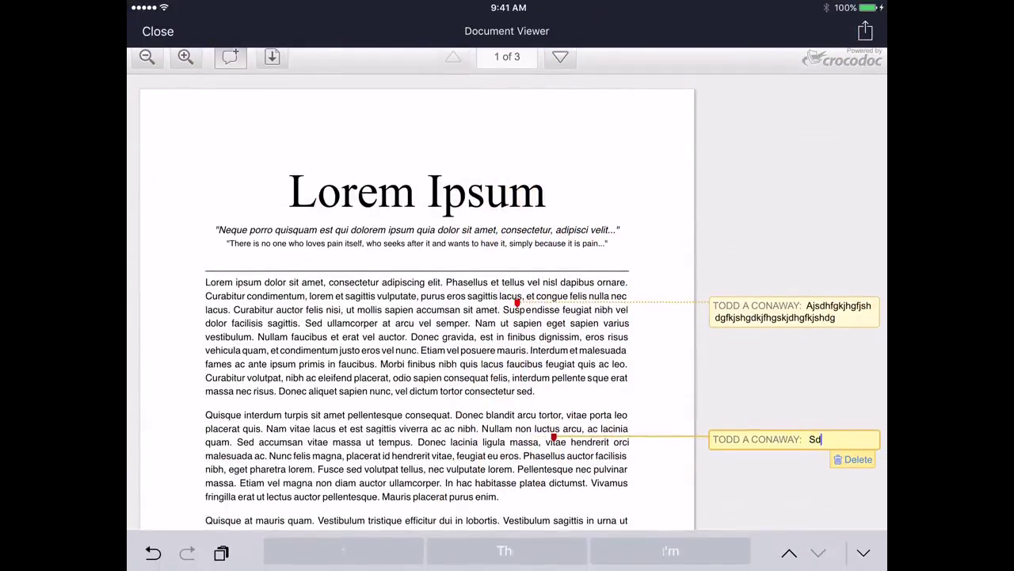
{"action": "type", "text": "jsdgfjhsgdjfhsgdfjhsgdjfhgsdj"}
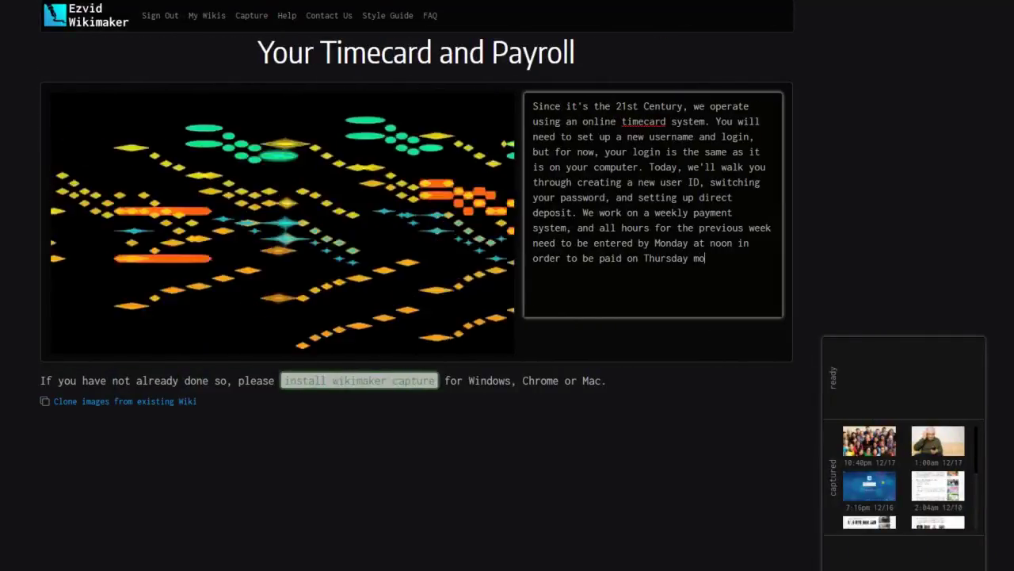
- Complete the final word 'morning.' and generate a slide with matched images from the paragraph
{"action": "type", "text": "rning."}
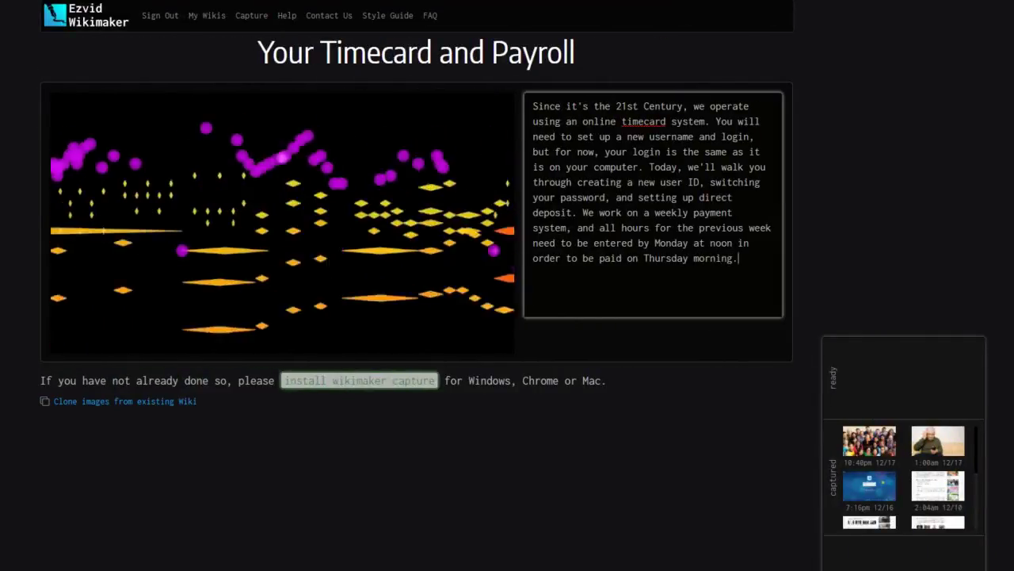
{"action": "key", "text": "Return"}
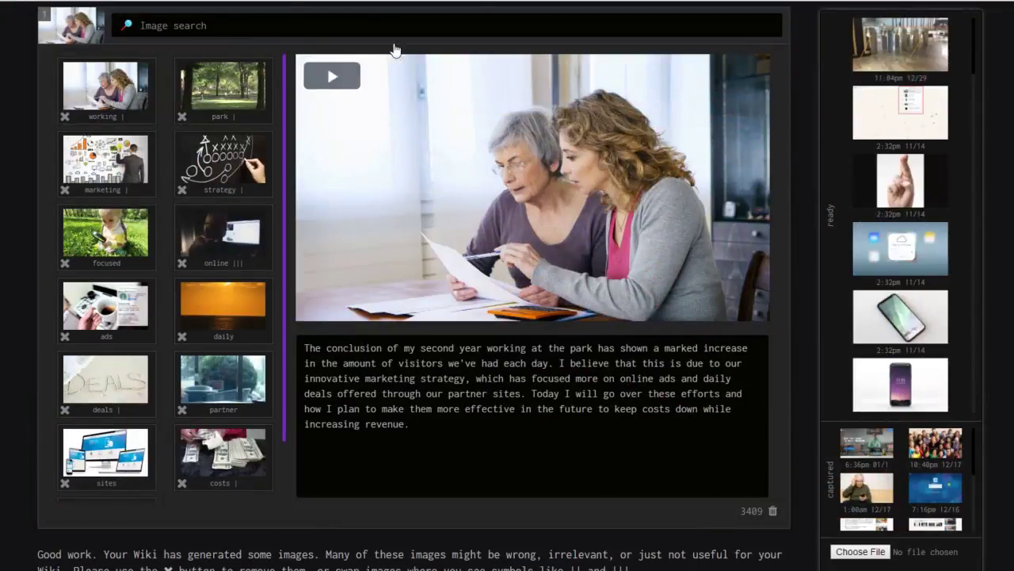
- Preview the slide, then remove 'username and' so the narration reads 'set up a new login'
{"action": "left_click", "coordinate": [332, 77]}
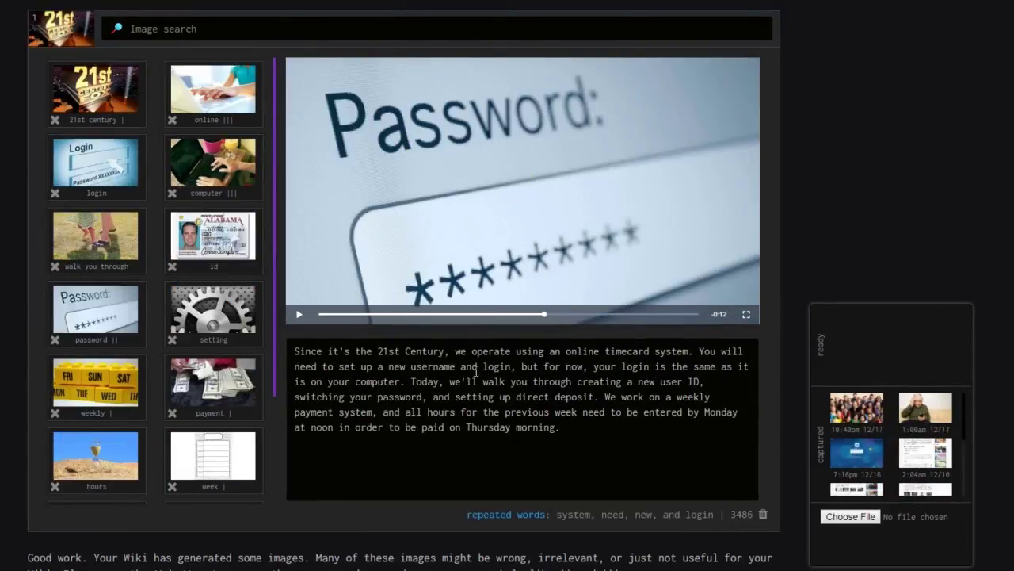
{"action": "left_click", "coordinate": [478, 367]}
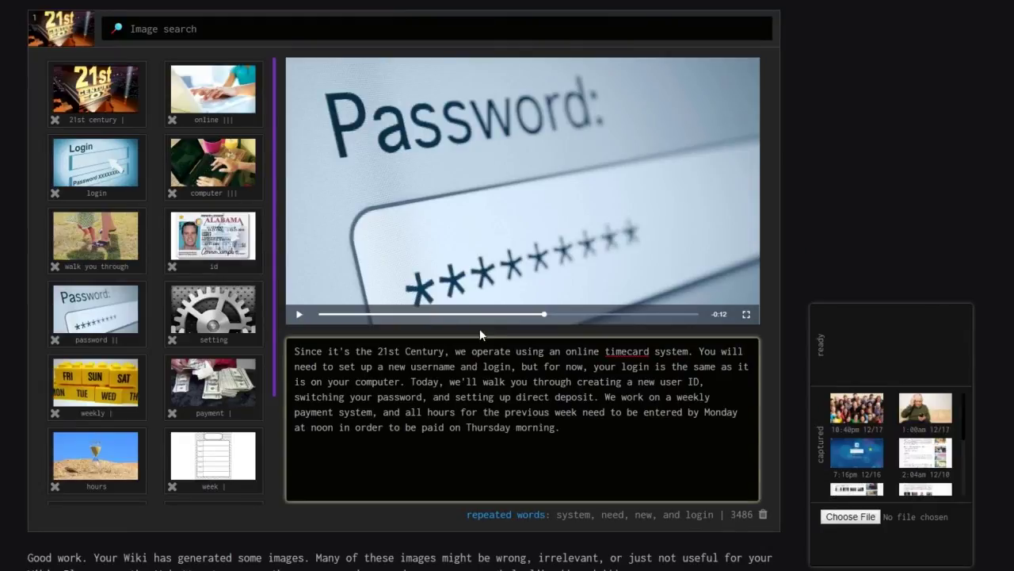
{"action": "key", "text": "BackSpace"}
{"action": "key", "text": "BackSpace"}
{"action": "key", "text": "BackSpace"}
{"action": "key", "text": "BackSpace"}
{"action": "key", "text": "BackSpace"}
{"action": "key", "text": "BackSpace"}
{"action": "key", "text": "BackSpace"}
{"action": "key", "text": "BackSpace"}
{"action": "key", "text": "BackSpace"}
{"action": "key", "text": "BackSpace"}
{"action": "key", "text": "BackSpace"}
{"action": "key", "text": "BackSpace"}
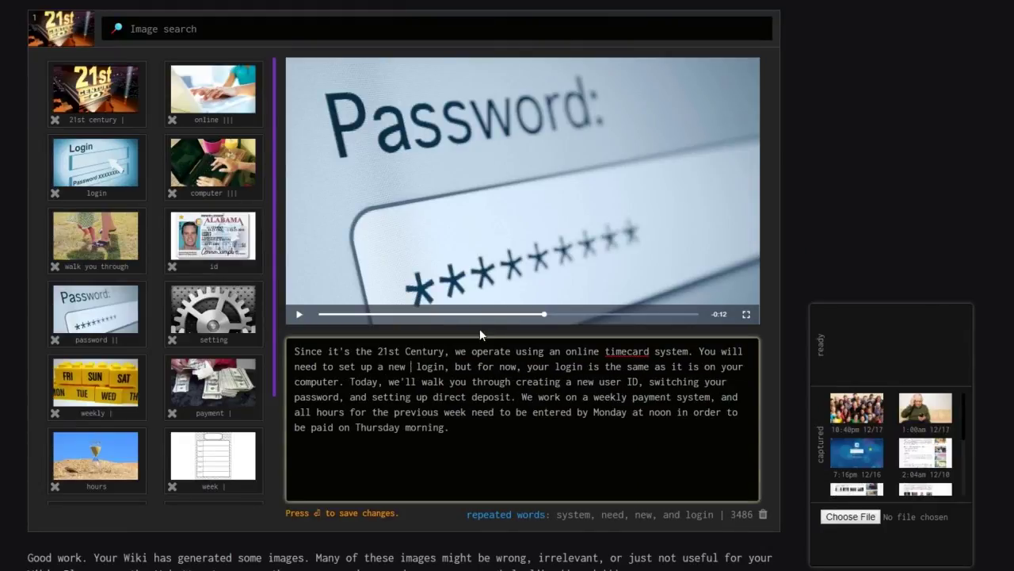
{"action": "key", "text": "ctrl+z"}
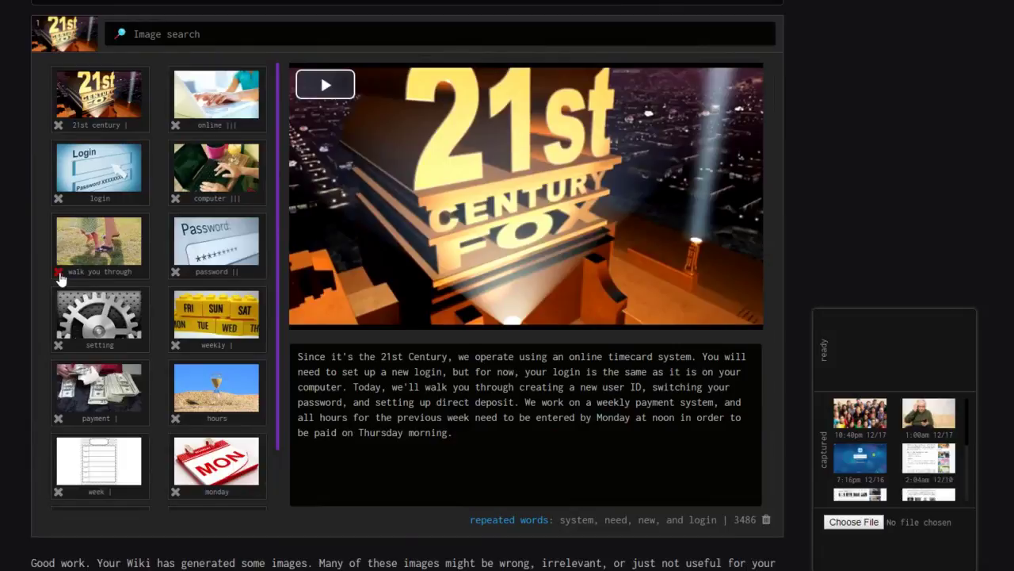
- Delete the 'walk you through' thumbnail from the slide's matched images
{"action": "left_click", "coordinate": [59, 273]}
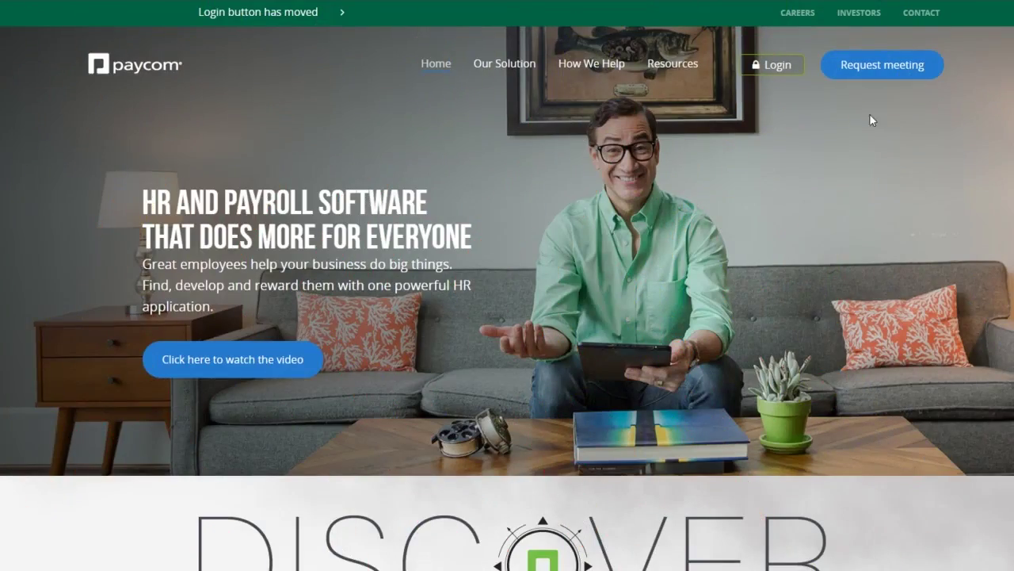
- Open the Paycom Employee Self-Service login page from the Login menu
{"action": "mouse_move", "coordinate": [768, 69]}
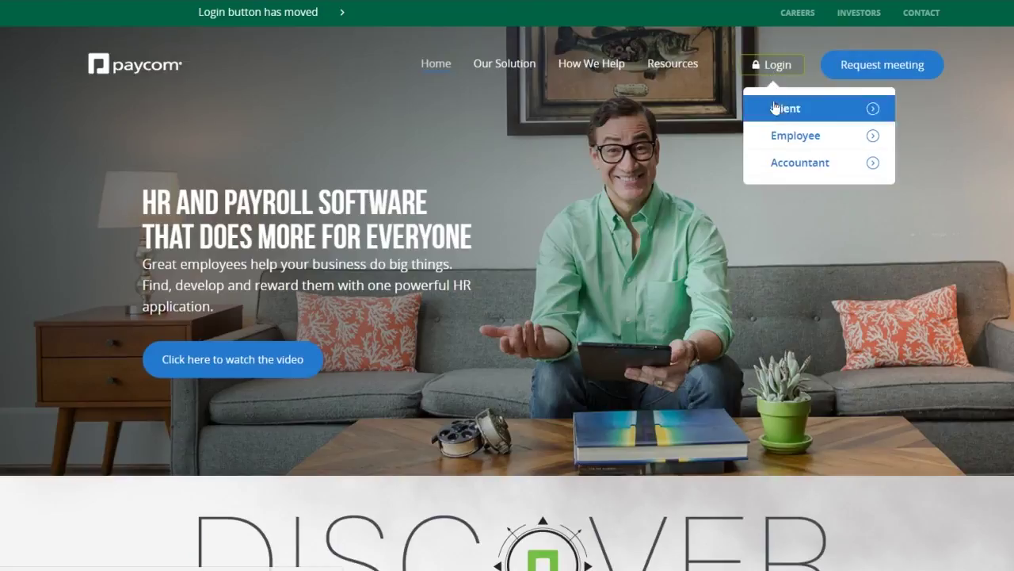
{"action": "left_click", "coordinate": [795, 136]}
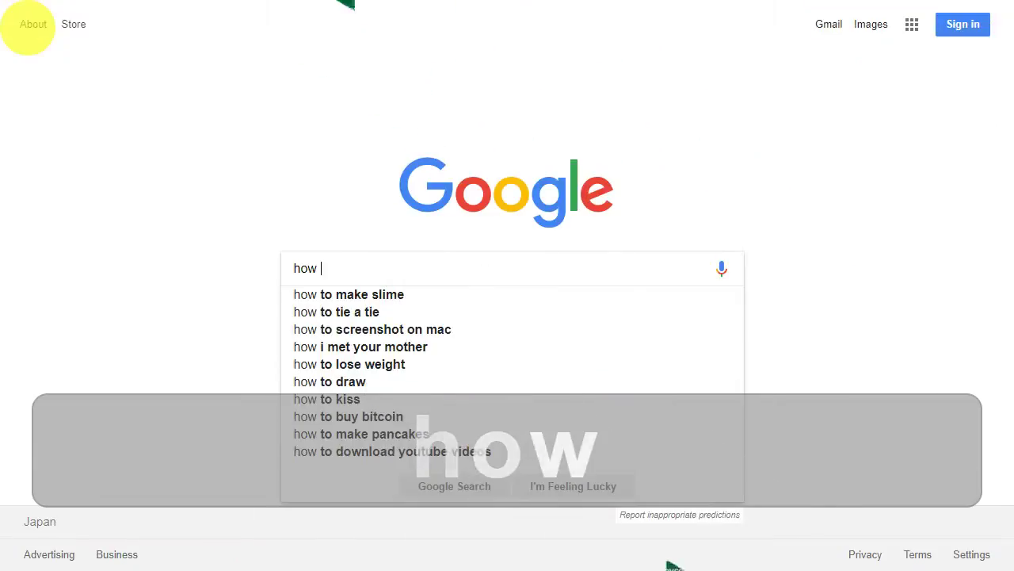
{"action": "type", "text": "to down"}
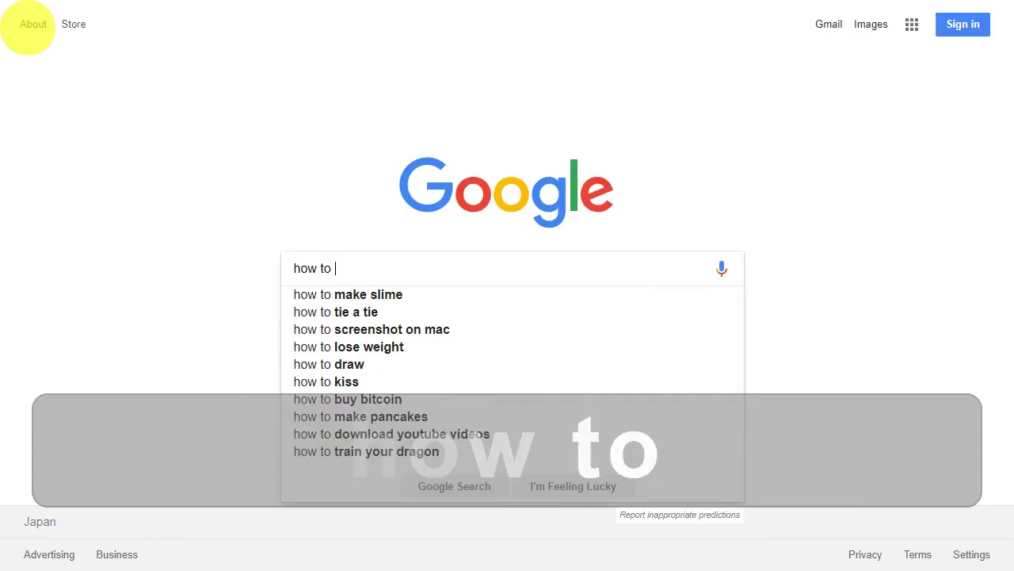
{"action": "type", "text": "load pod"}
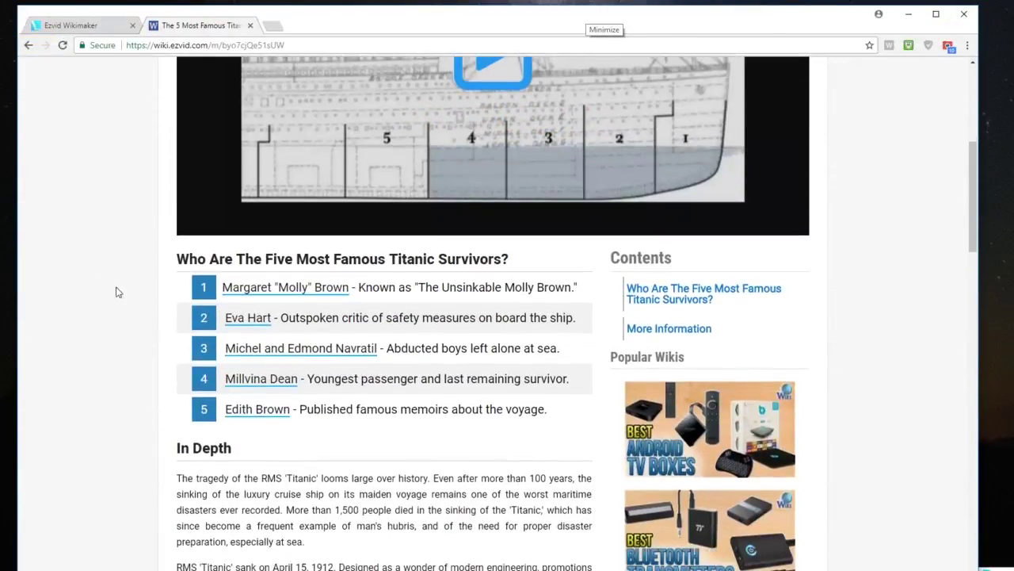
- Open Eva Hart's Wikipedia article in a new tab and scroll down through it
{"action": "left_click", "coordinate": [241, 317]}
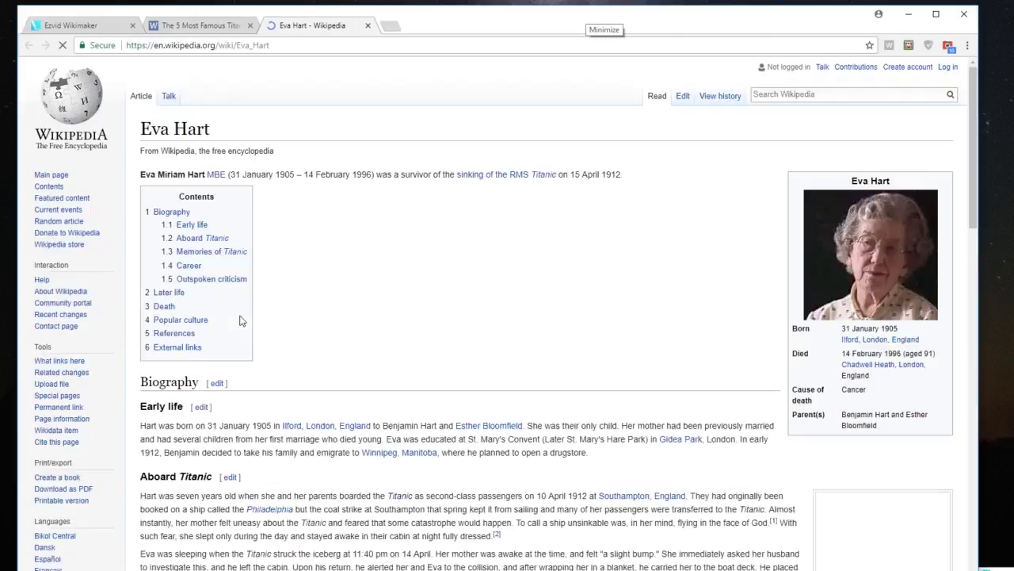
{"action": "scroll", "coordinate": [242, 321], "scroll_direction": "down", "scroll_amount": 3}
{"action": "scroll", "coordinate": [242, 320], "scroll_direction": "down", "scroll_amount": 1}
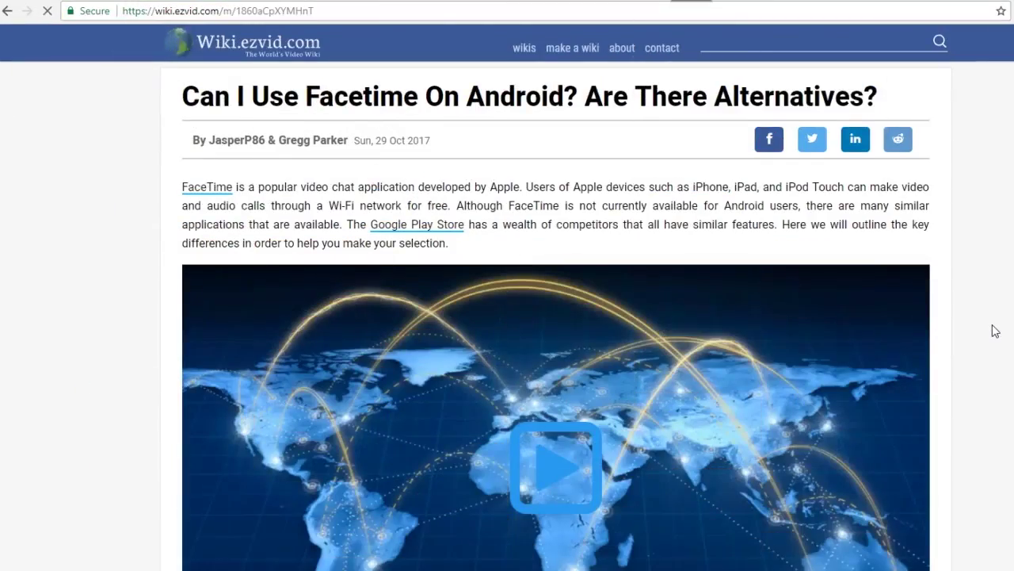
- Scroll through the FaceTime wiki article down to the iCloud sign-in page
{"action": "scroll", "coordinate": [991, 331], "scroll_direction": "down", "scroll_amount": 2}
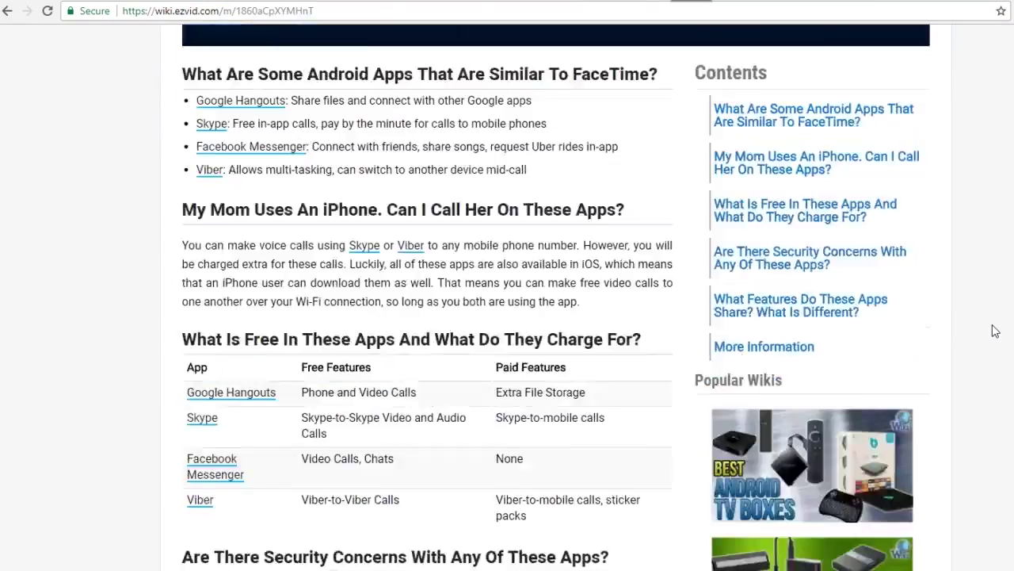
{"action": "scroll", "coordinate": [996, 330], "scroll_direction": "down", "scroll_amount": 15}
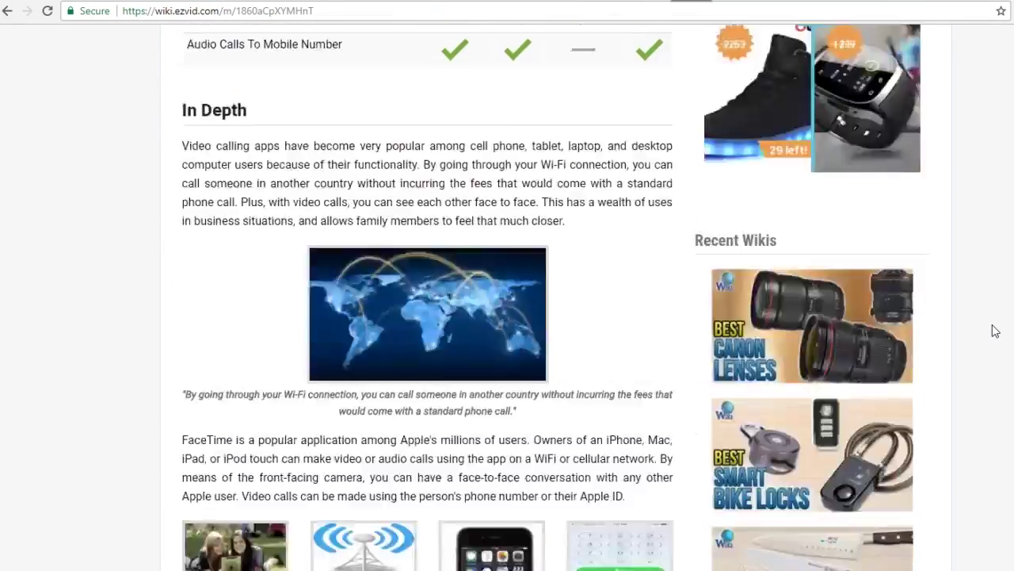
{"action": "scroll", "coordinate": [993, 330], "scroll_direction": "down", "scroll_amount": 2}
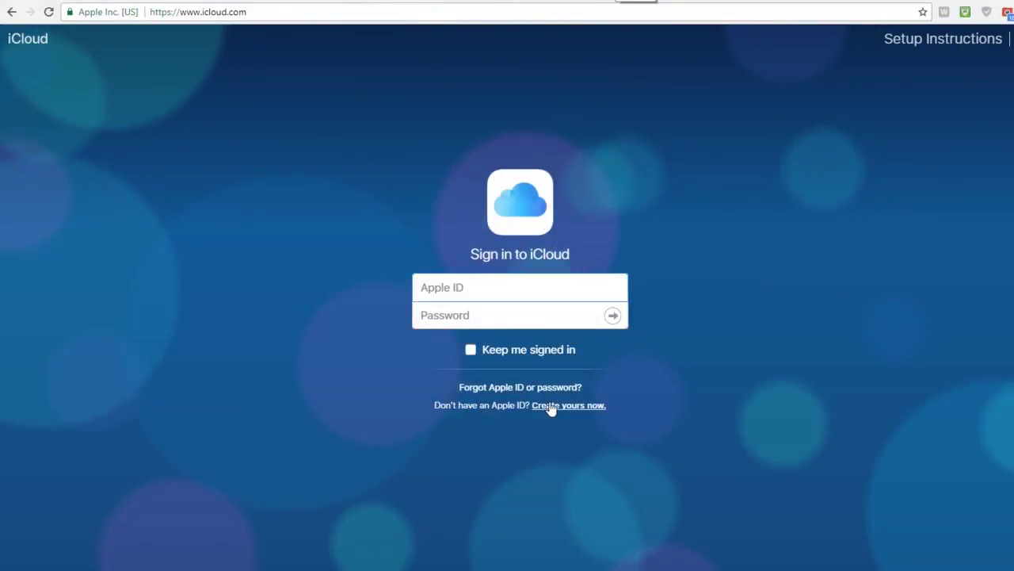
- Begin creating a new Apple ID, then add a captured clip to bring up the starting-word prompt
{"action": "left_click", "coordinate": [551, 407]}
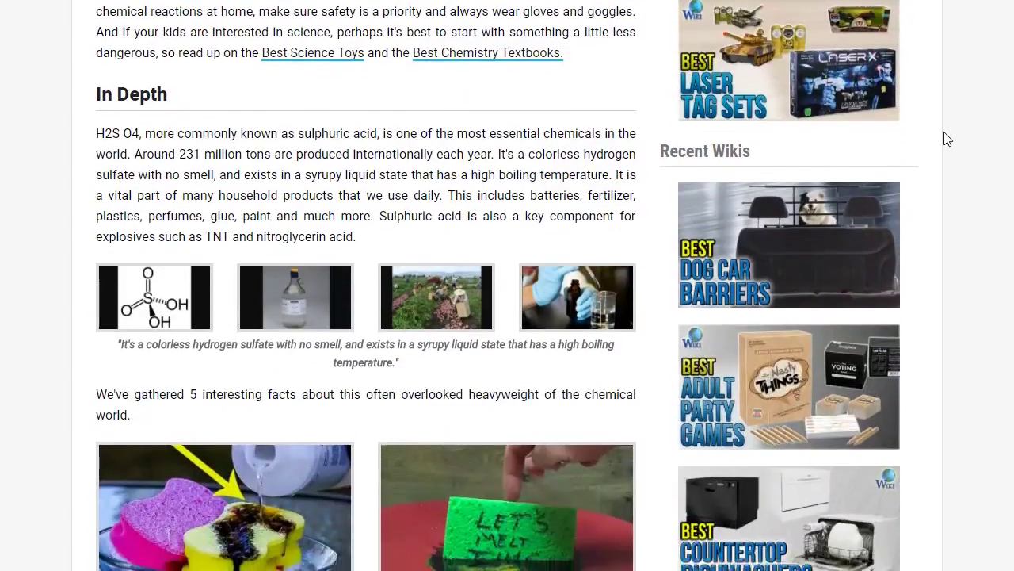
{"action": "scroll", "coordinate": [943, 140], "scroll_direction": "down", "scroll_amount": 5}
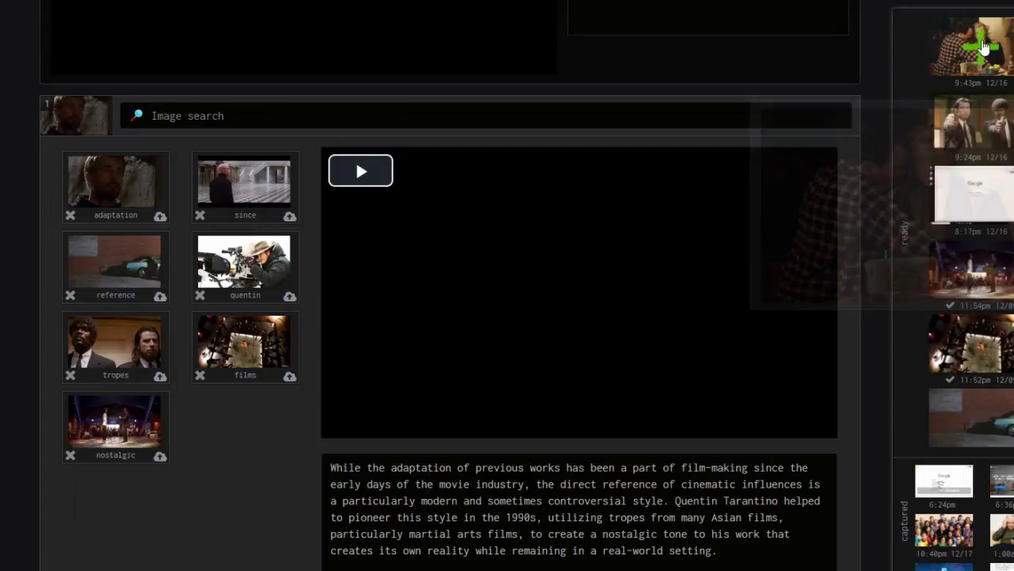
{"action": "left_click", "coordinate": [976, 54]}
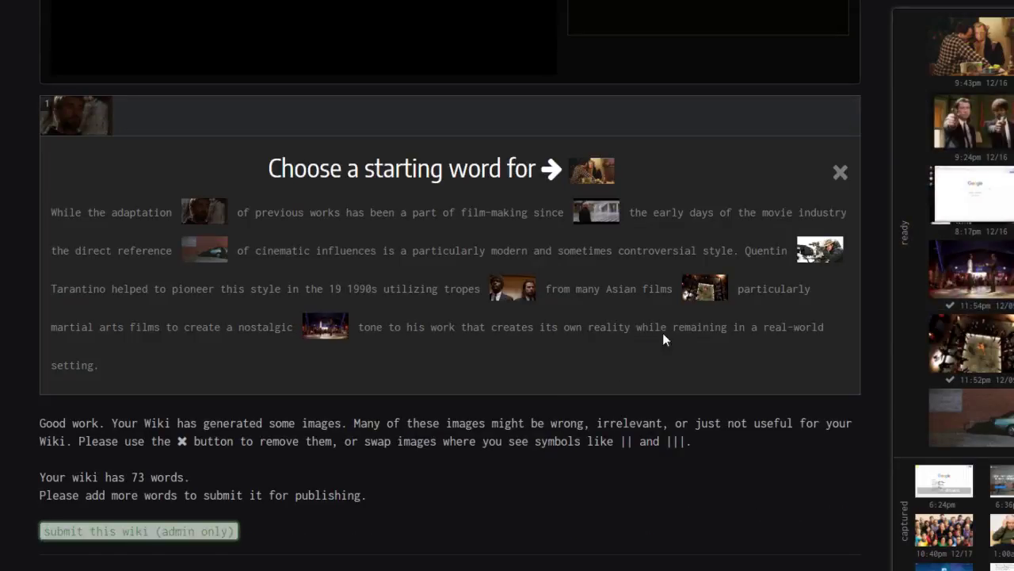